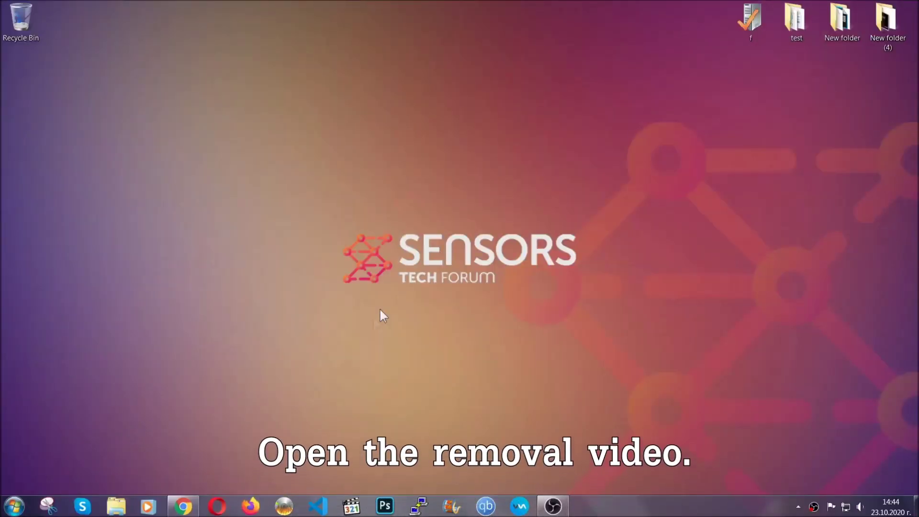
- Download SpyHunter-Installer.exe from the linked SpyHunter page in Chrome and run it
{"action": "left_click", "coordinate": [183, 509]}
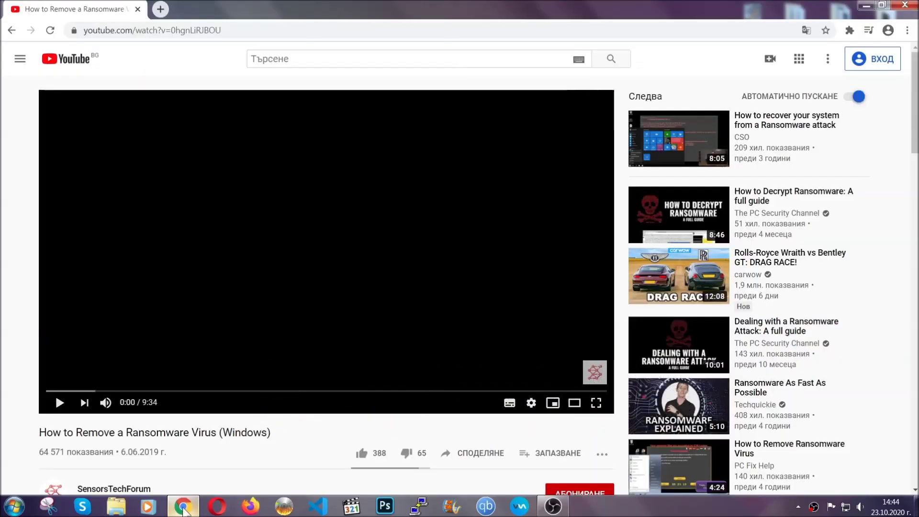
{"action": "scroll", "coordinate": [166, 390], "scroll_direction": "down", "scroll_amount": 3}
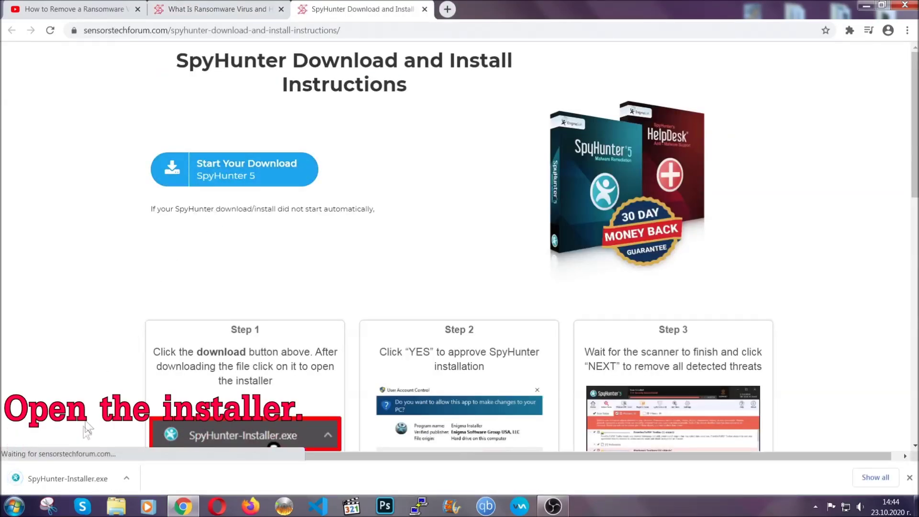
{"action": "left_click", "coordinate": [69, 480]}
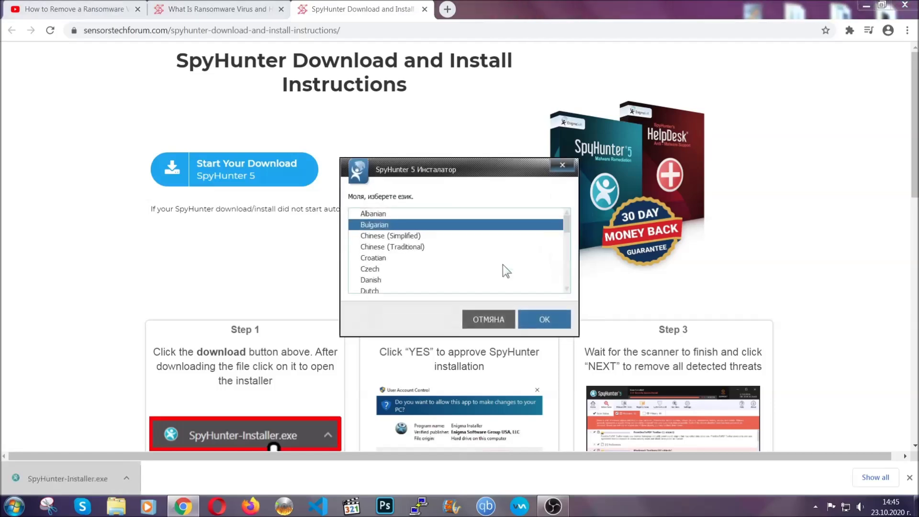
- Install SpyHunter 5 in English with the EULA accepted, then close the finished installer
{"action": "scroll", "coordinate": [474, 263], "scroll_direction": "down", "scroll_amount": 2}
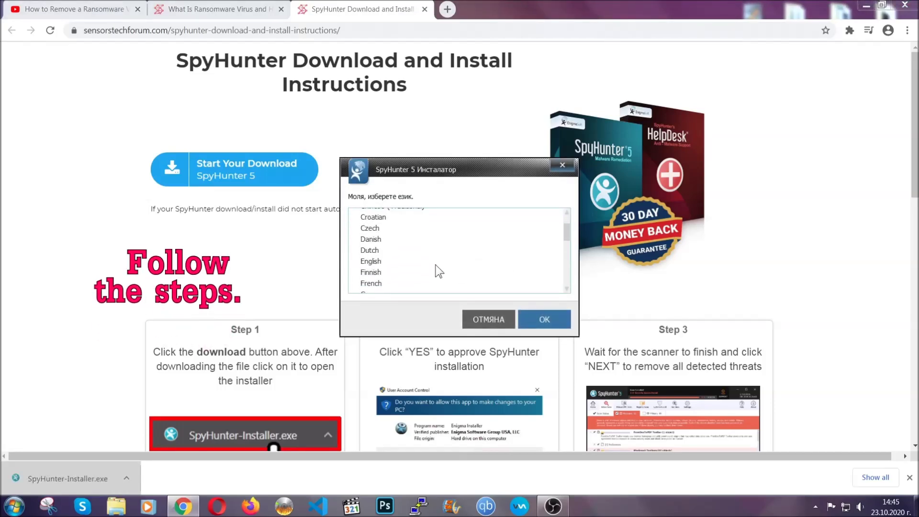
{"action": "left_click", "coordinate": [431, 262]}
{"action": "left_click", "coordinate": [534, 319]}
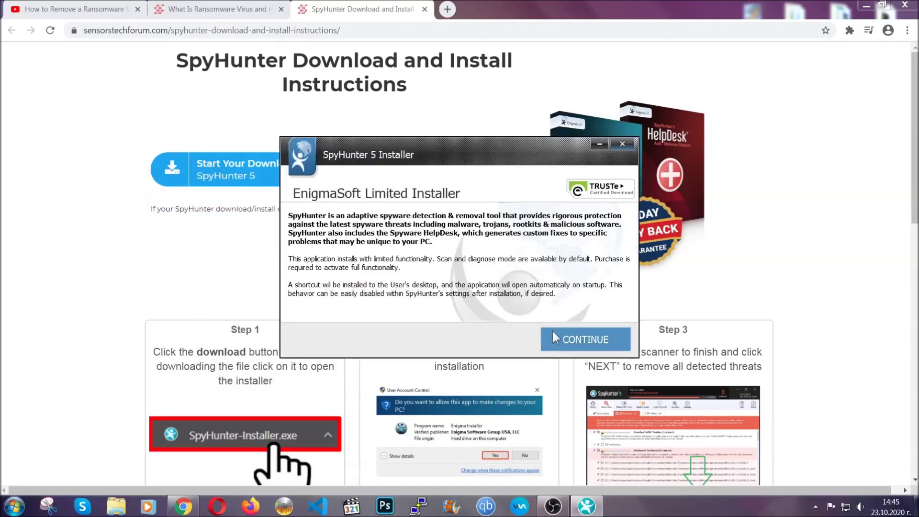
{"action": "left_click", "coordinate": [554, 335]}
{"action": "left_click", "coordinate": [527, 309]}
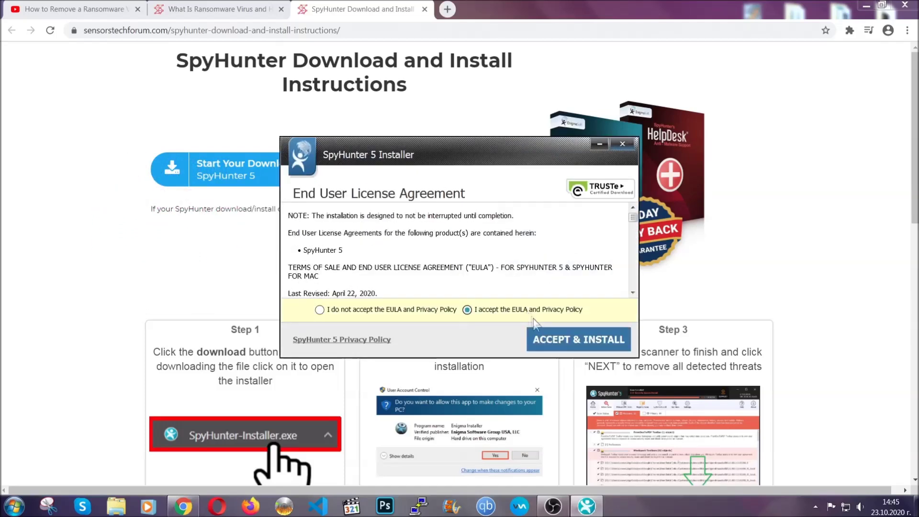
{"action": "left_click", "coordinate": [547, 334]}
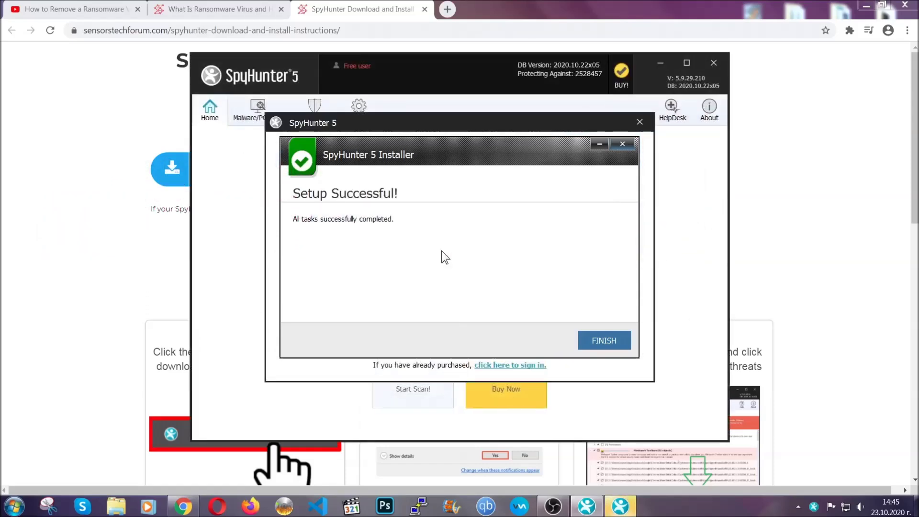
{"action": "left_click", "coordinate": [587, 342]}
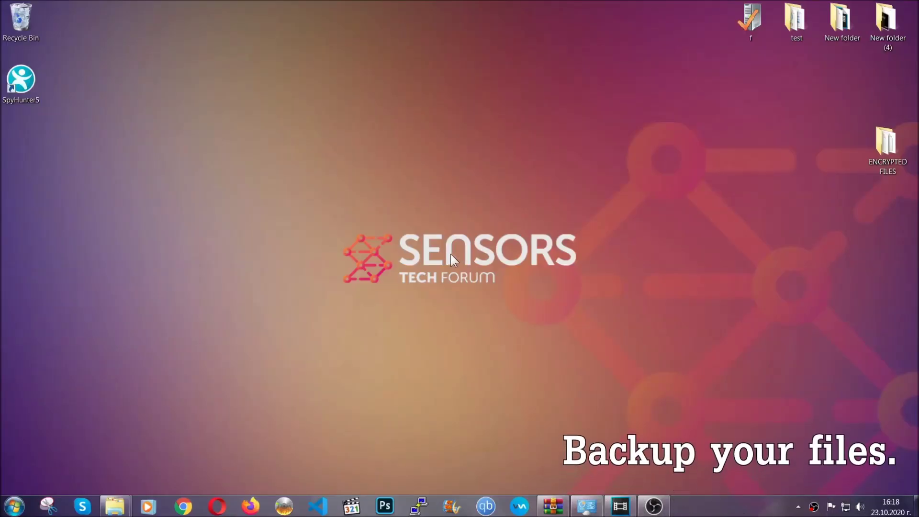
- Copy all six .efji files from the ENCRYPTED FILES folder
{"action": "double_click", "coordinate": [880, 148]}
{"action": "left_click_drag", "start_coordinate": [345, 239], "coordinate": [717, 170]}
{"action": "right_click", "coordinate": [717, 170]}
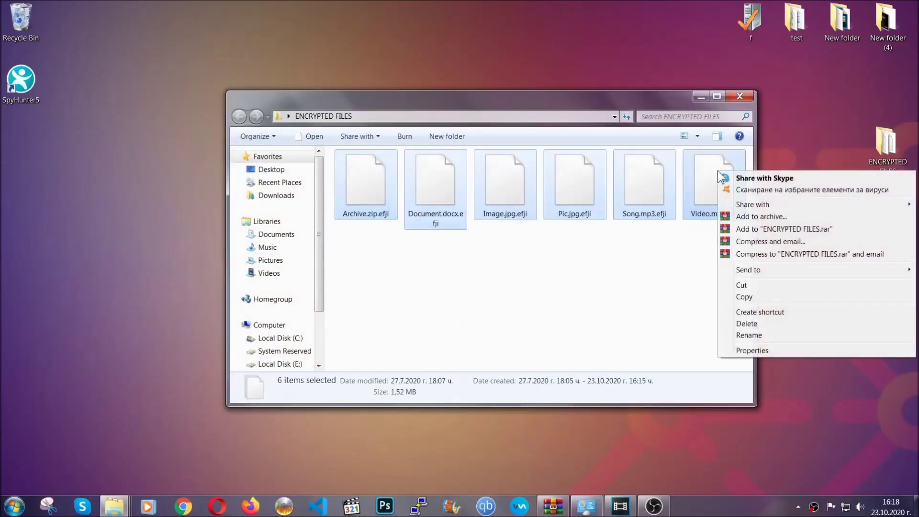
{"action": "left_click", "coordinate": [744, 297]}
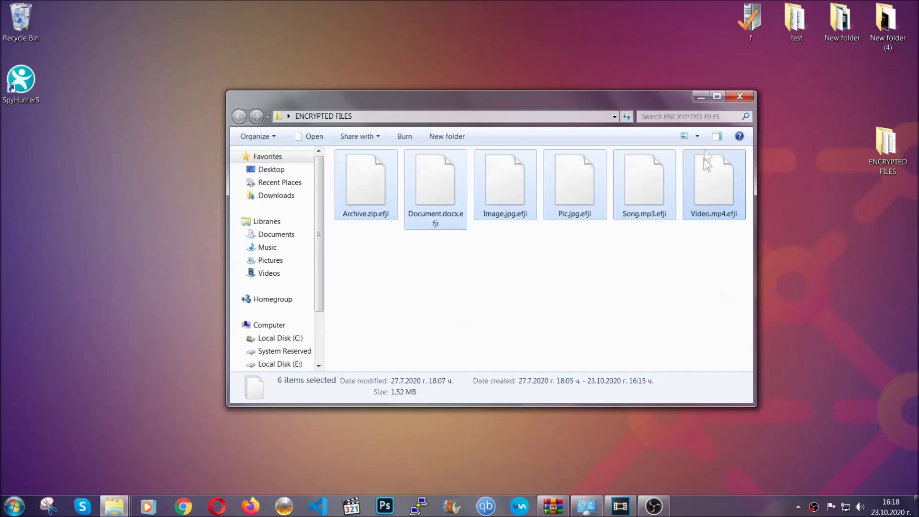
{"action": "left_click", "coordinate": [702, 97]}
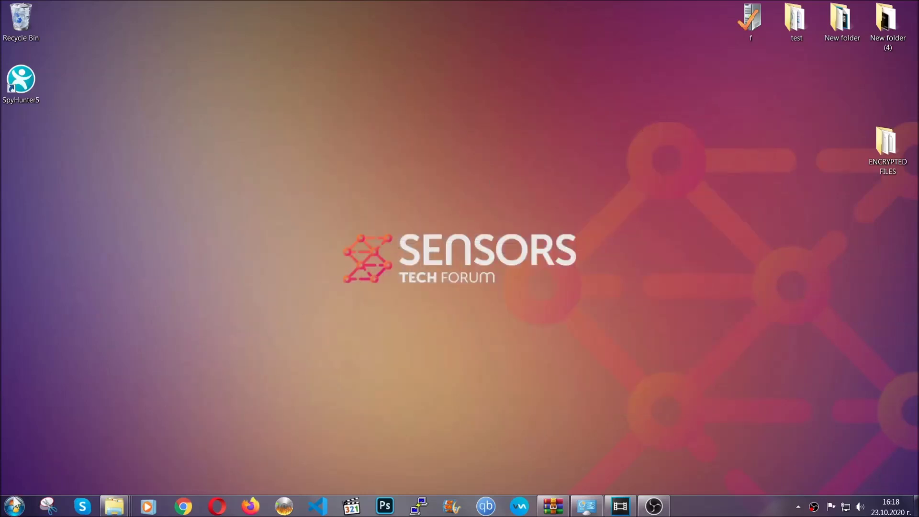
- Paste the copied files onto FLASH DRIVE (H:) and close the window
{"action": "left_click", "coordinate": [14, 505]}
{"action": "left_click", "coordinate": [175, 358]}
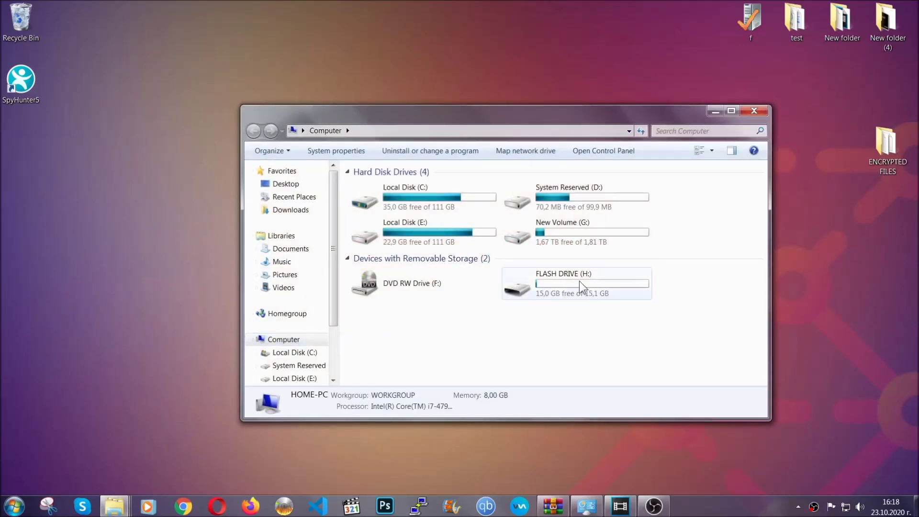
{"action": "double_click", "coordinate": [579, 281]}
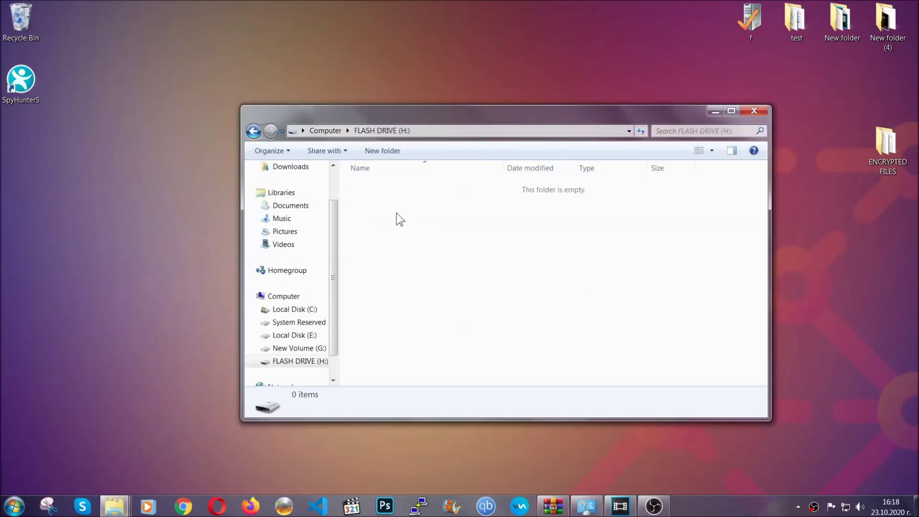
{"action": "right_click", "coordinate": [397, 213]}
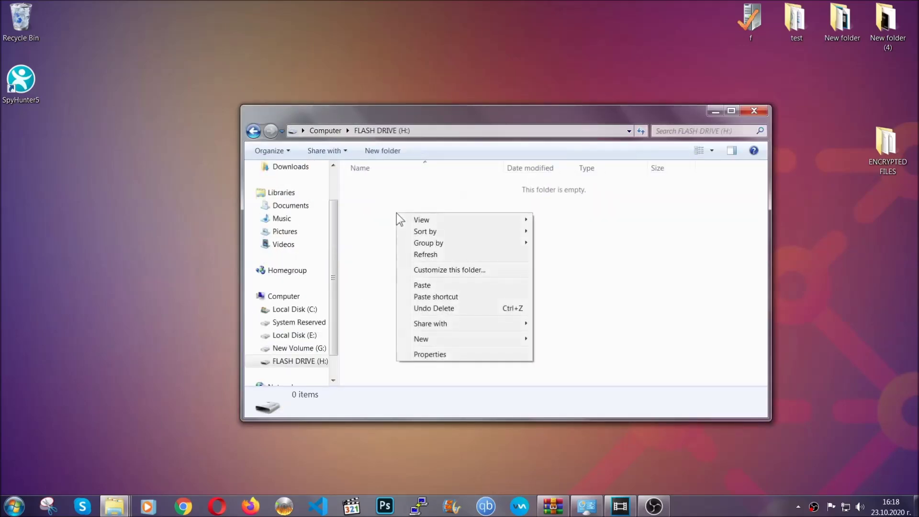
{"action": "left_click", "coordinate": [419, 285]}
{"action": "left_click", "coordinate": [418, 286]}
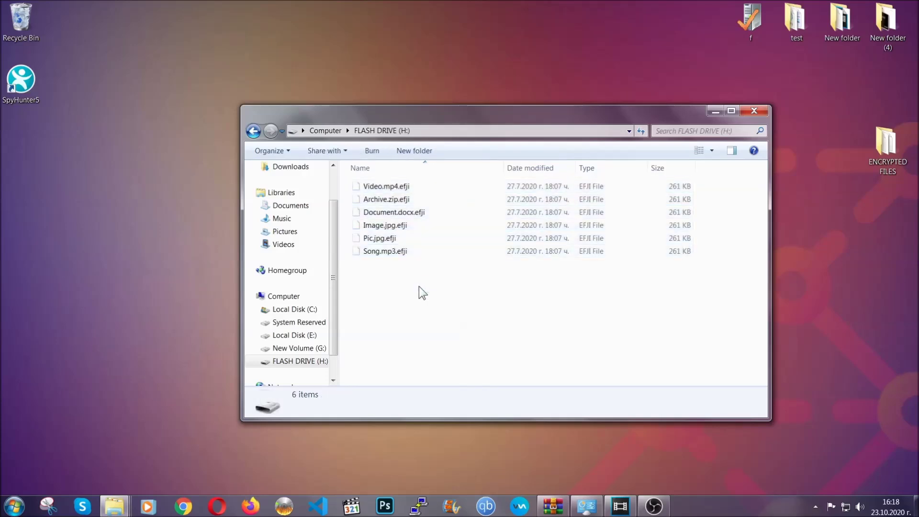
{"action": "left_click", "coordinate": [754, 111]}
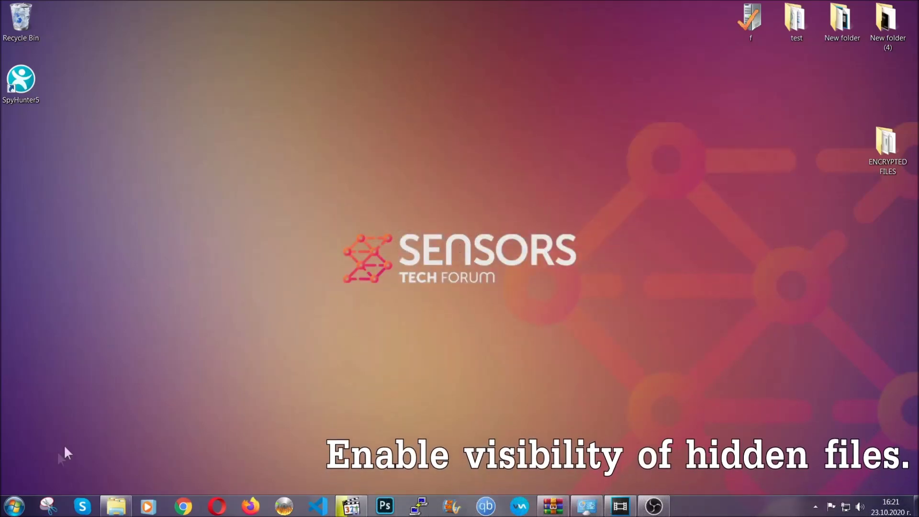
- Find the hidden files setting via Start search and enable 'Show hidden files, folders, and drives'
{"action": "left_click", "coordinate": [14, 505]}
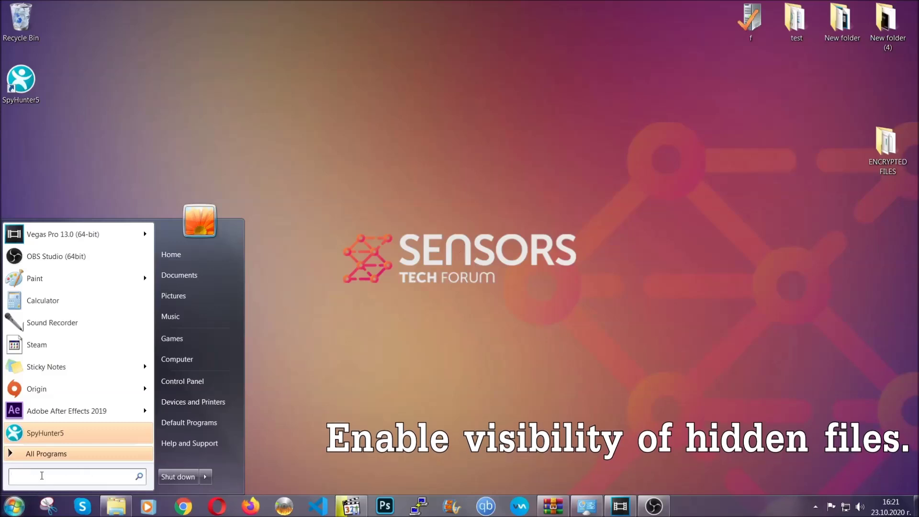
{"action": "left_click", "coordinate": [41, 474]}
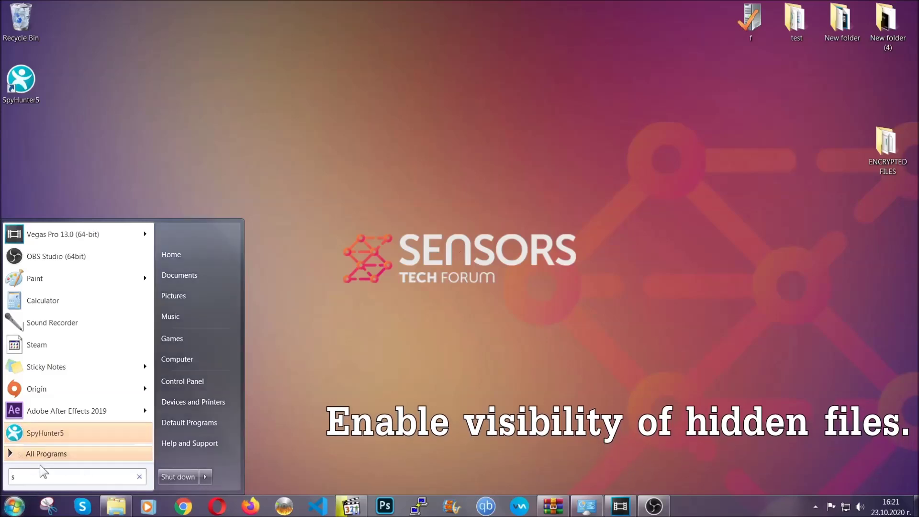
{"action": "type", "text": "showh"}
{"action": "key", "text": "BackSpace"}
{"action": "type", "text": "hidden f"}
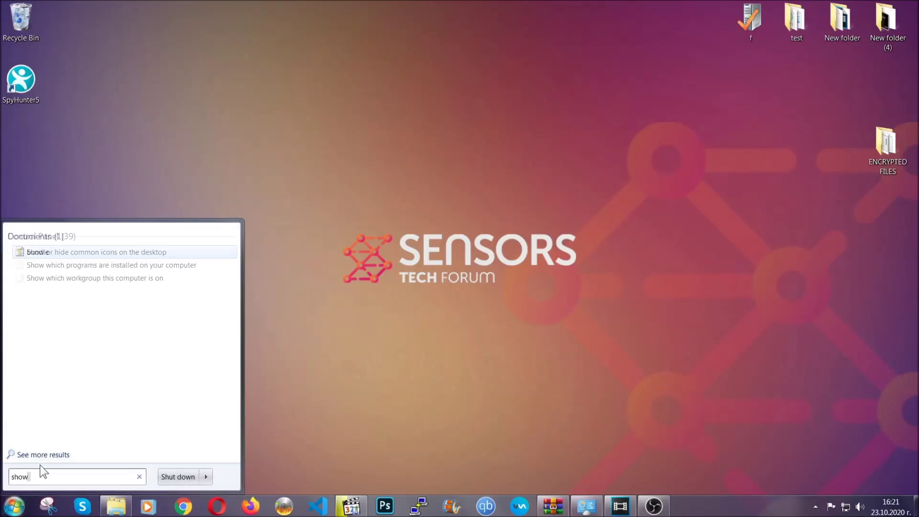
{"action": "type", "text": "iles and folders"}
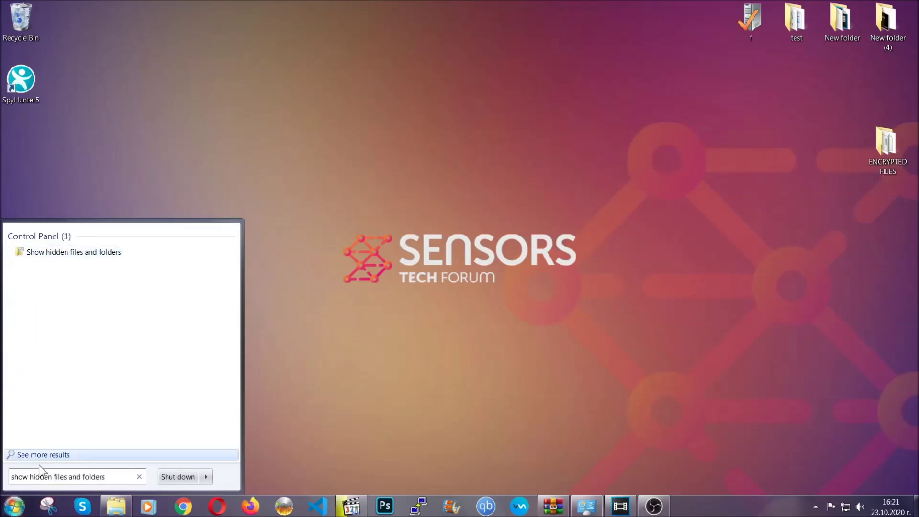
{"action": "left_click", "coordinate": [110, 252]}
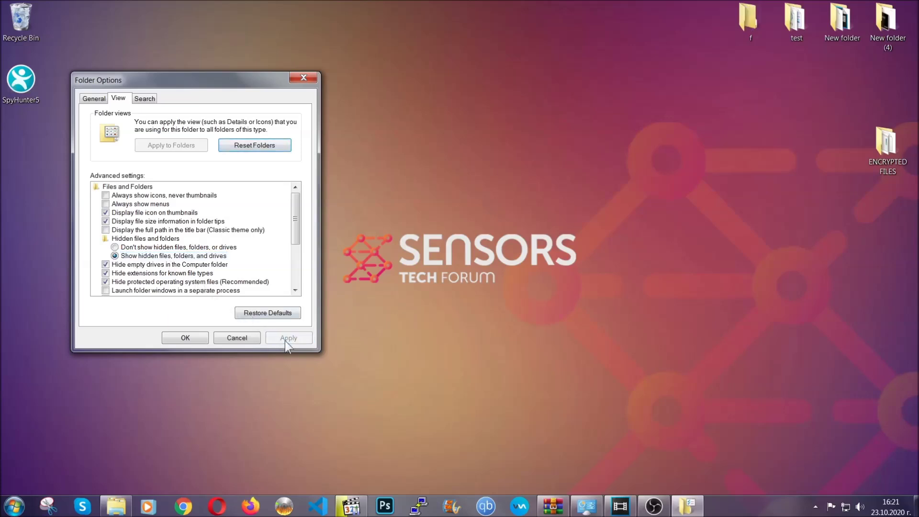
{"action": "left_click", "coordinate": [182, 338]}
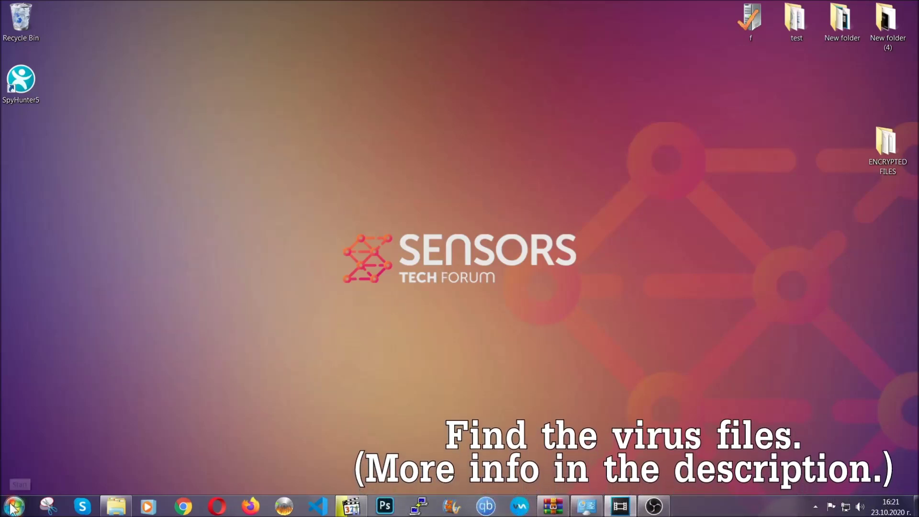
- Search Computer for 'fileextension:exe Example Vir' to locate the virus executable
{"action": "key", "text": "super"}
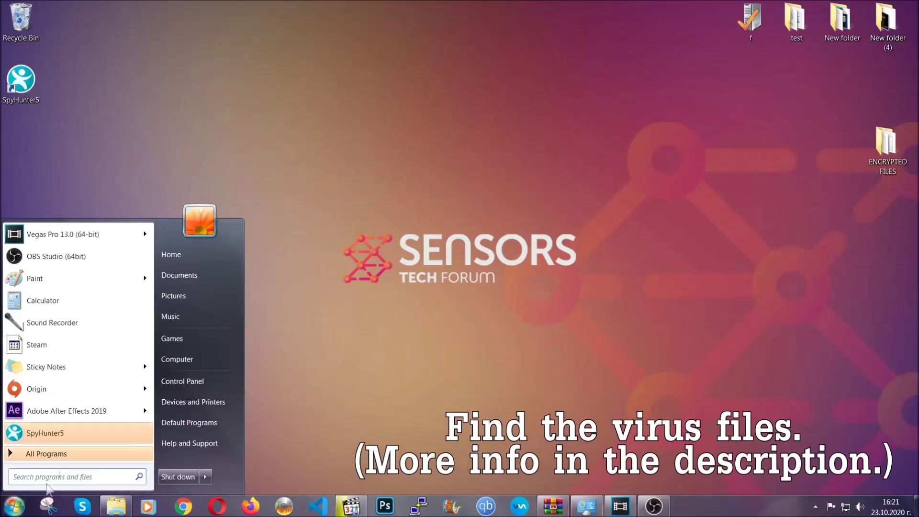
{"action": "left_click", "coordinate": [190, 359]}
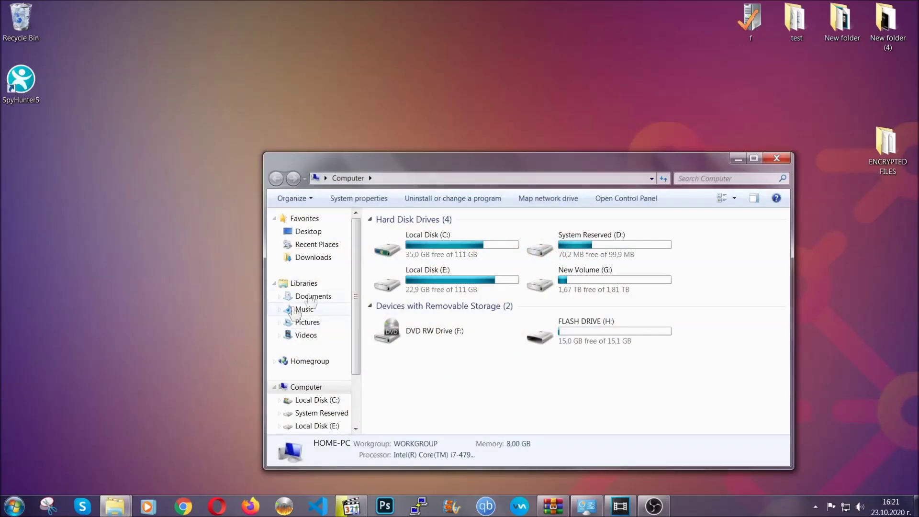
{"action": "left_click_drag", "start_coordinate": [498, 162], "coordinate": [439, 122]}
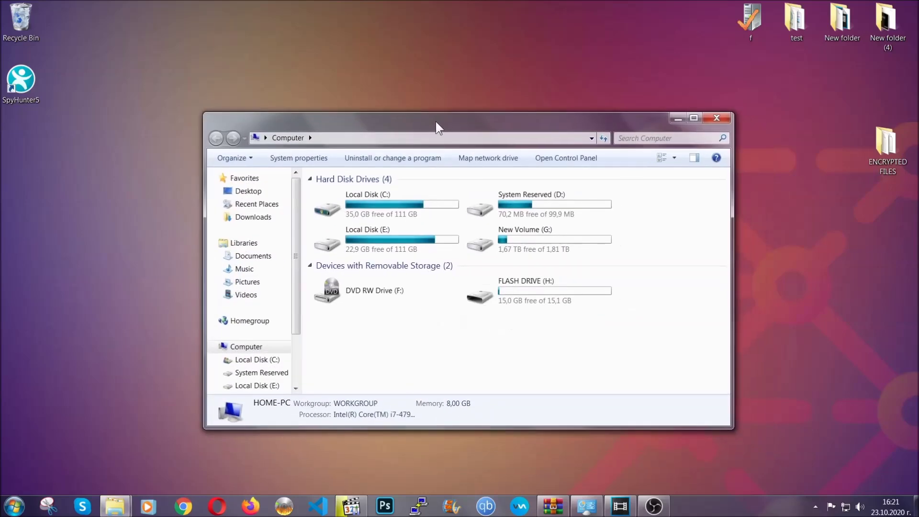
{"action": "left_click", "coordinate": [624, 138]}
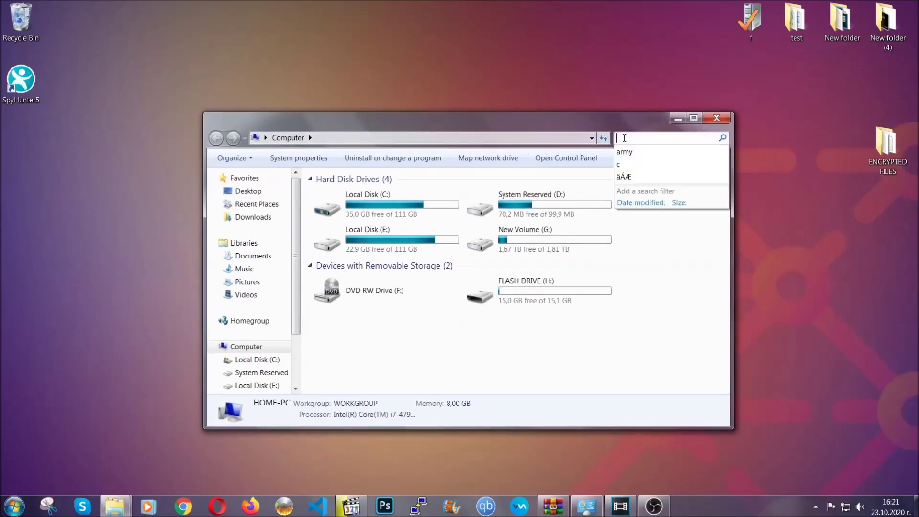
{"action": "type", "text": "file"}
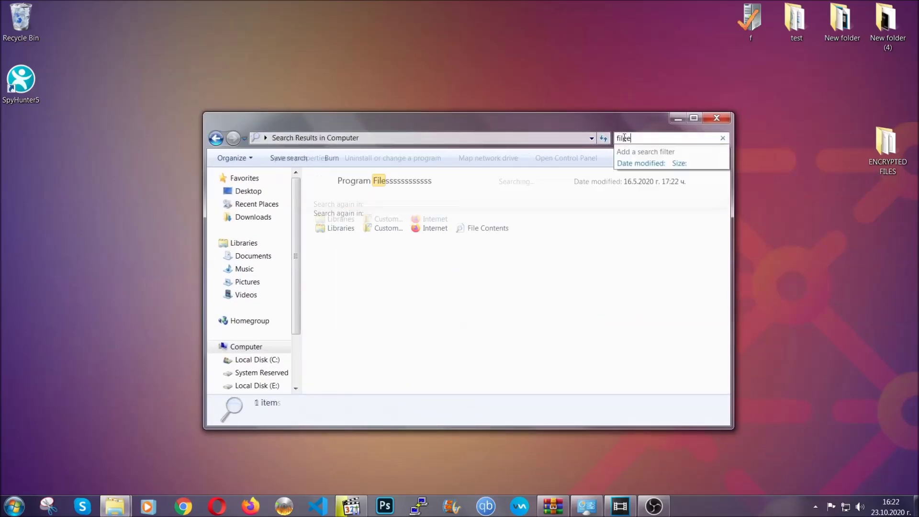
{"action": "type", "text": "extension:exe "}
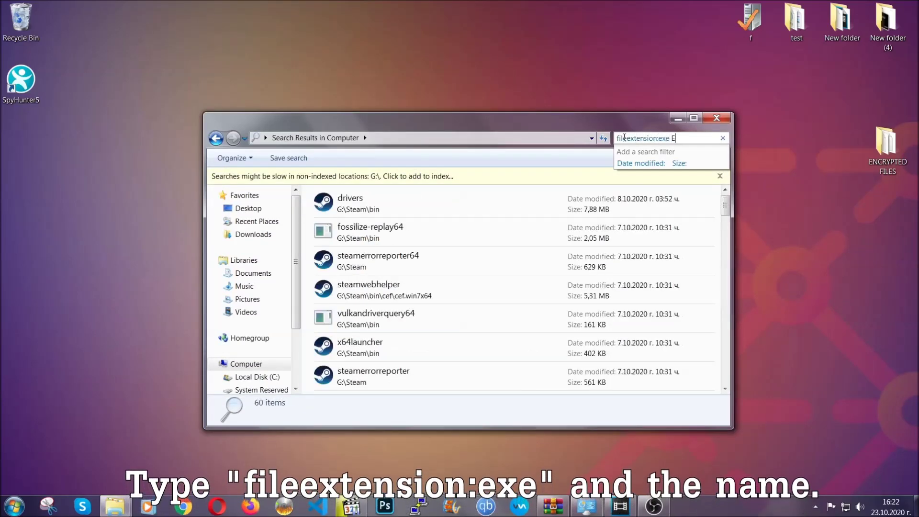
{"action": "type", "text": "Example Virus Name"}
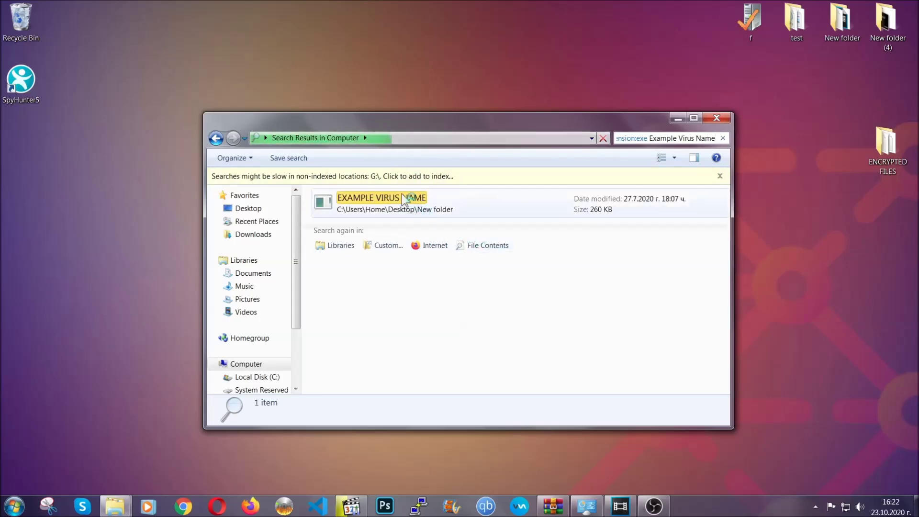
- Delete the EXAMPLE VIRUS NAME result to the Recycle Bin and close the search window
{"action": "left_click", "coordinate": [401, 194]}
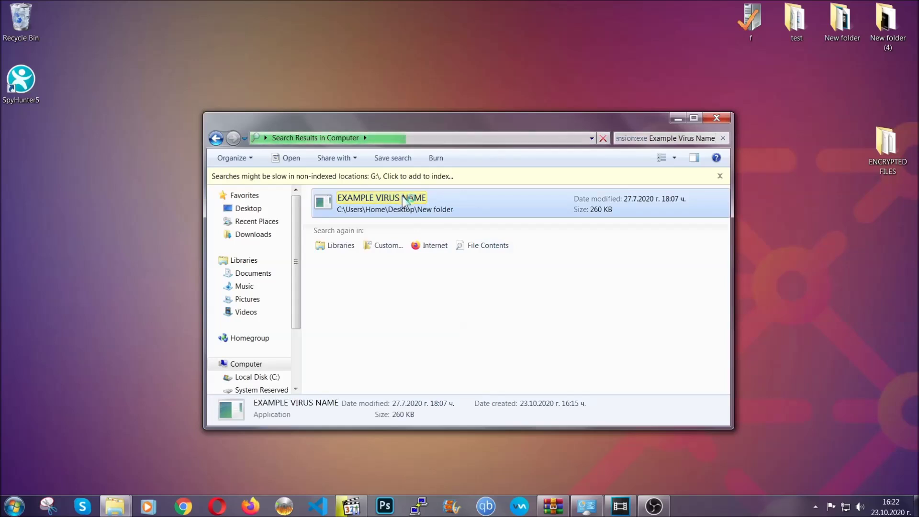
{"action": "right_click", "coordinate": [402, 197]}
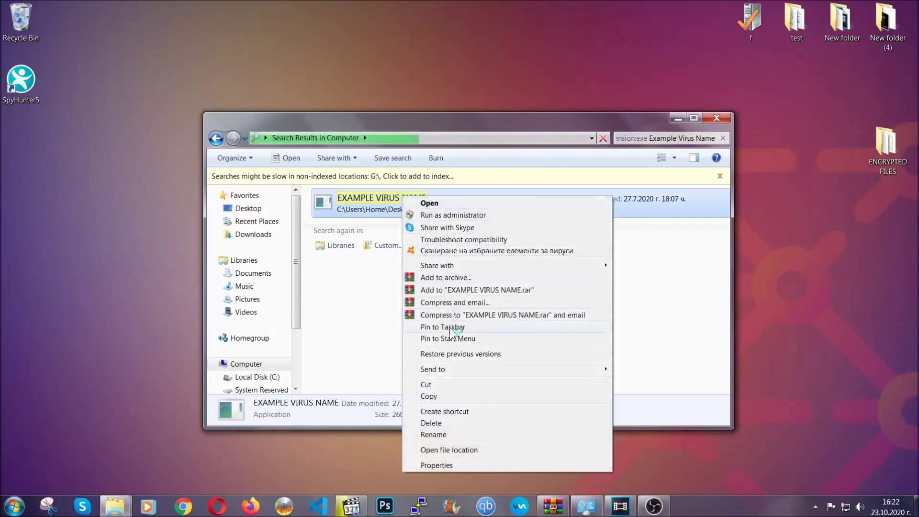
{"action": "left_click", "coordinate": [443, 423]}
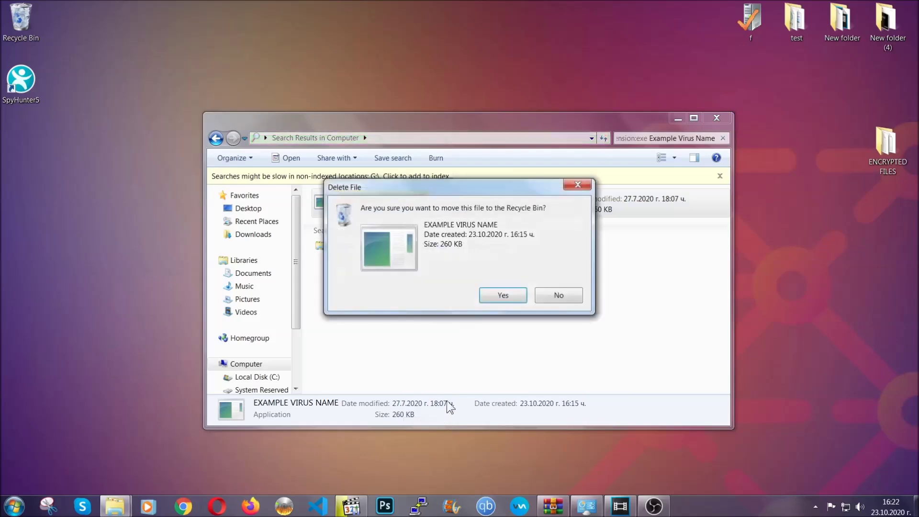
{"action": "left_click", "coordinate": [503, 296]}
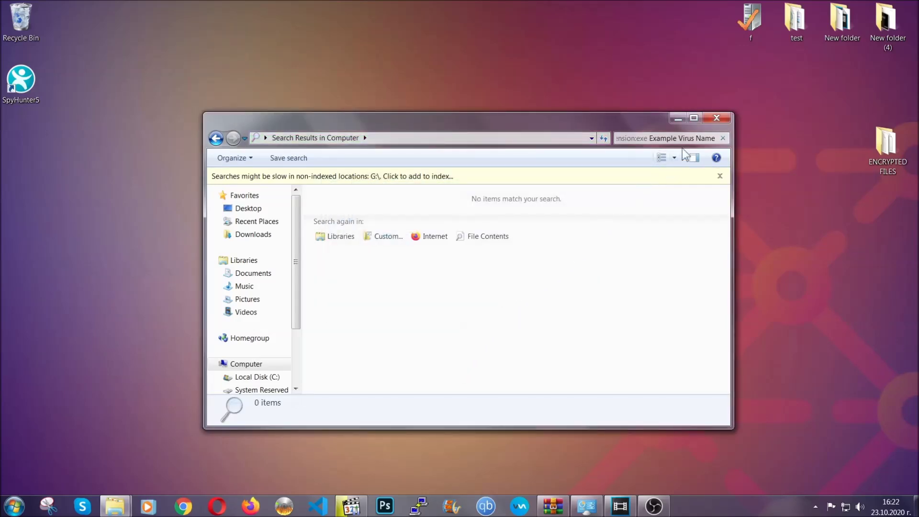
{"action": "left_click", "coordinate": [717, 118]}
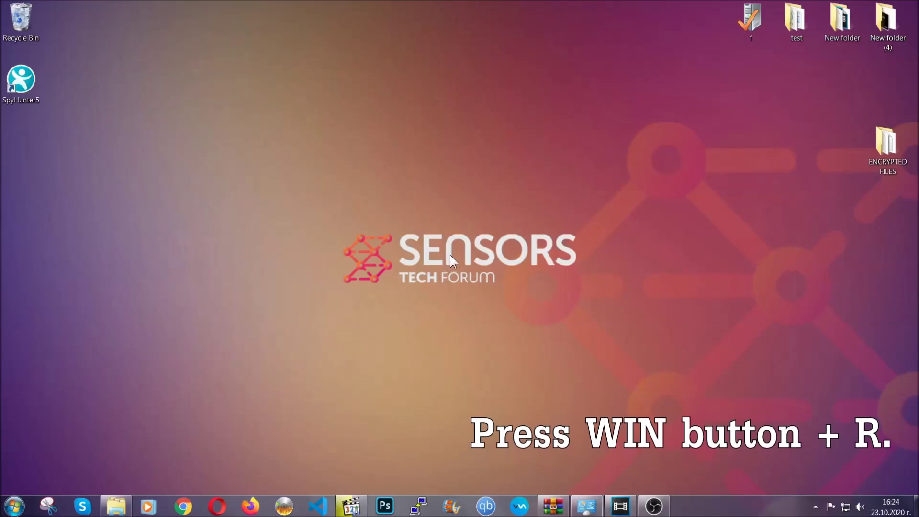
- Launch Registry Editor by running REGEDIT in place of cmd in the Run dialog
{"action": "key", "text": "super+r"}
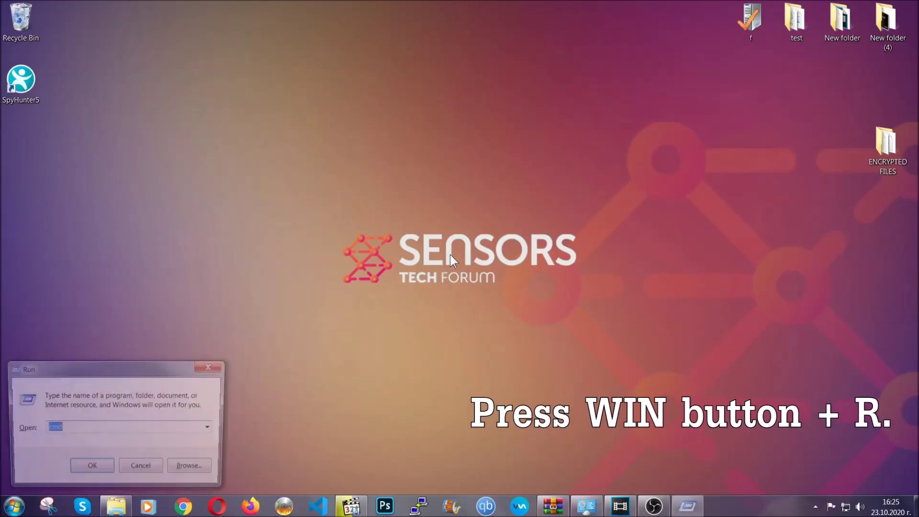
{"action": "left_click", "coordinate": [100, 429]}
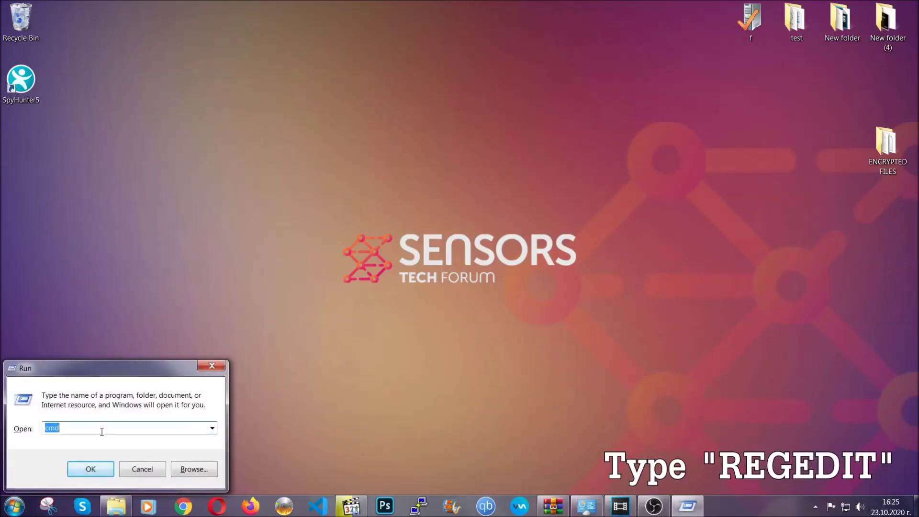
{"action": "double_click", "coordinate": [88, 435]}
{"action": "type", "text": "REG"}
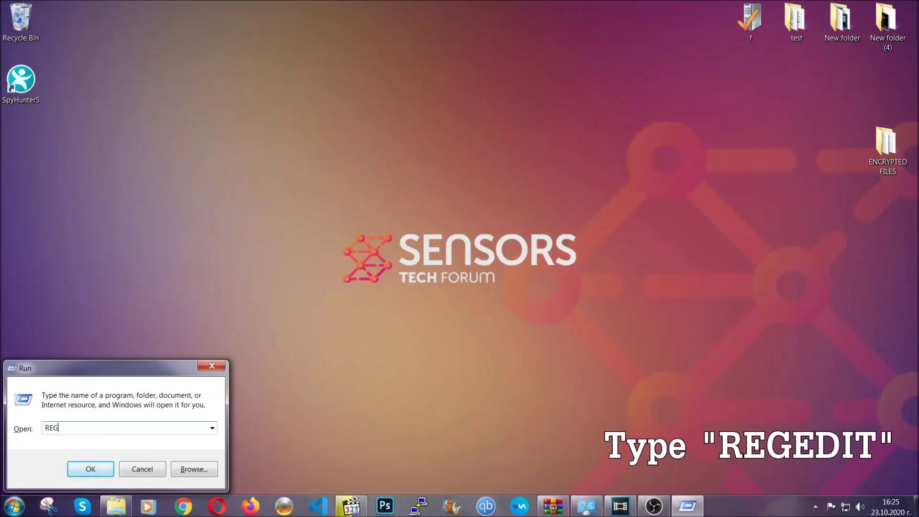
{"action": "type", "text": "EDIT"}
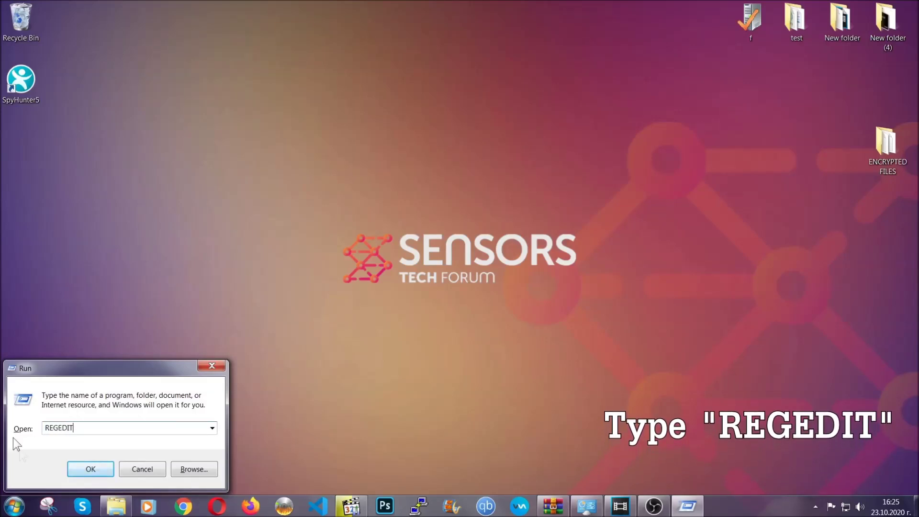
{"action": "left_click", "coordinate": [80, 467]}
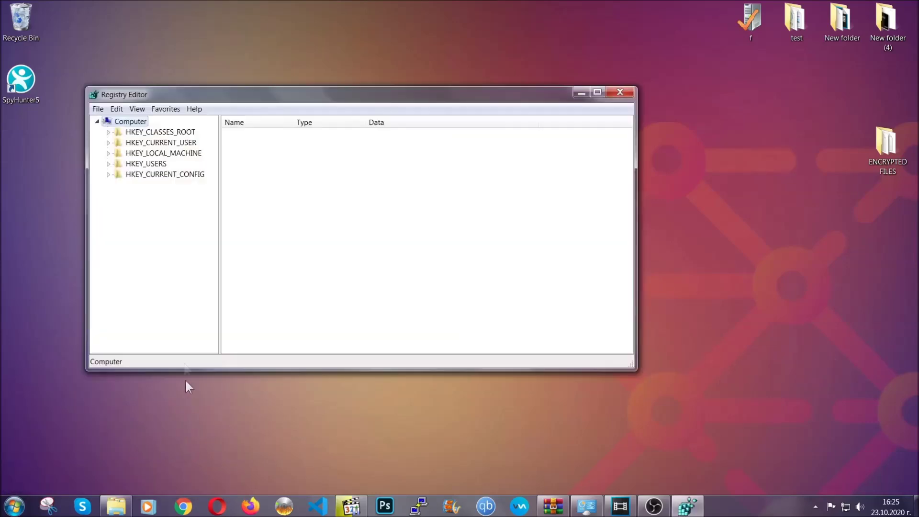
- Export the entire registry (range All) as BACKUP.reg on the desktop
{"action": "left_click", "coordinate": [98, 110]}
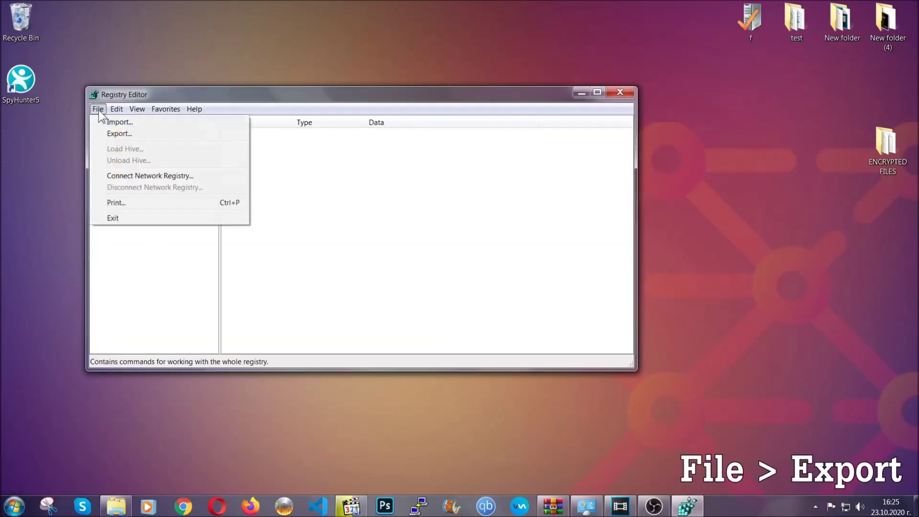
{"action": "left_click", "coordinate": [119, 132]}
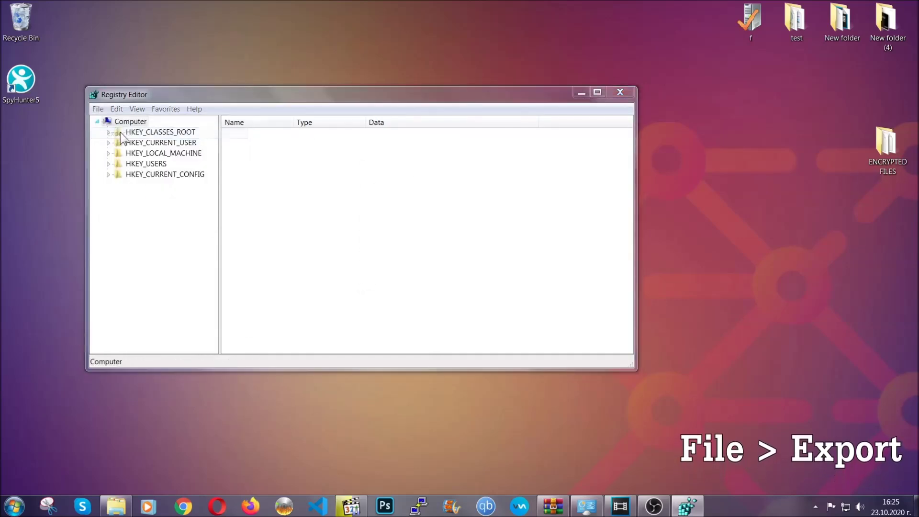
{"action": "left_click", "coordinate": [121, 203]}
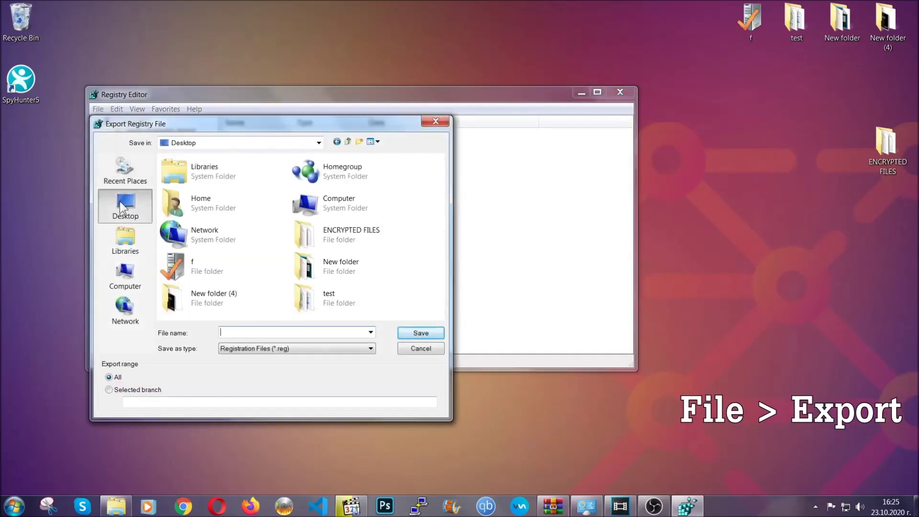
{"action": "left_click", "coordinate": [109, 378]}
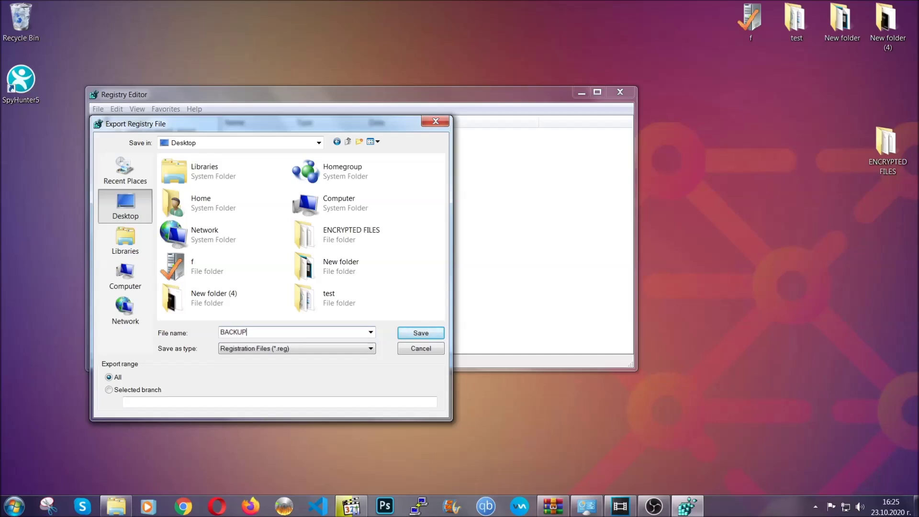
{"action": "left_click", "coordinate": [414, 334]}
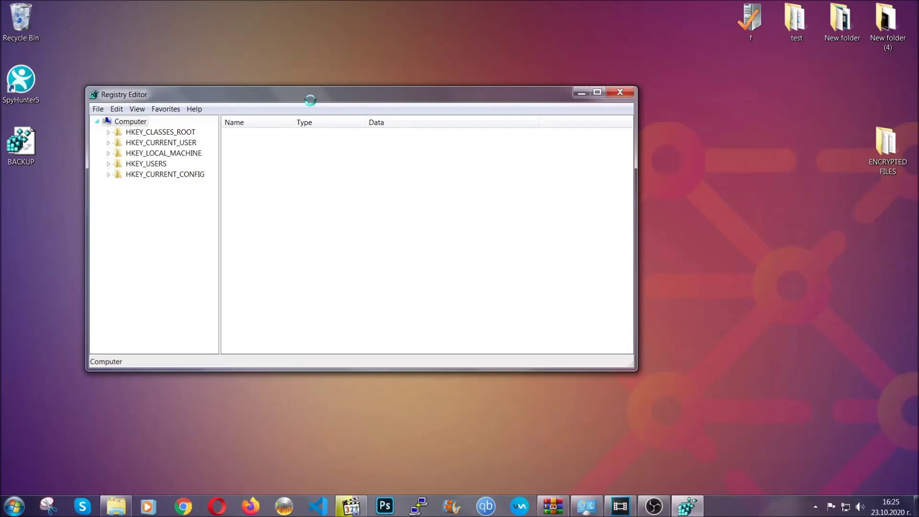
{"action": "left_click_drag", "start_coordinate": [311, 99], "coordinate": [401, 129]}
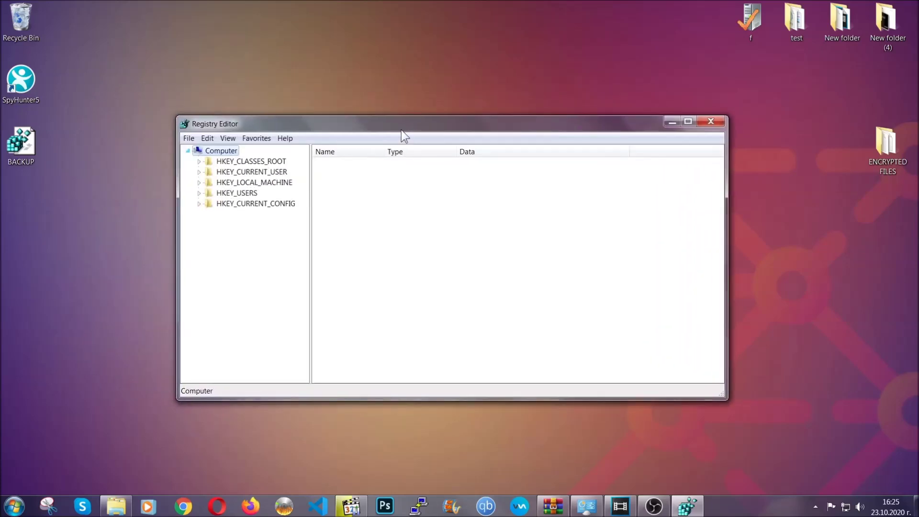
- Search the registry for 'RunOnce' with Ctrl+F to locate the CurrentVersion RunOnce key
{"action": "left_click", "coordinate": [189, 139]}
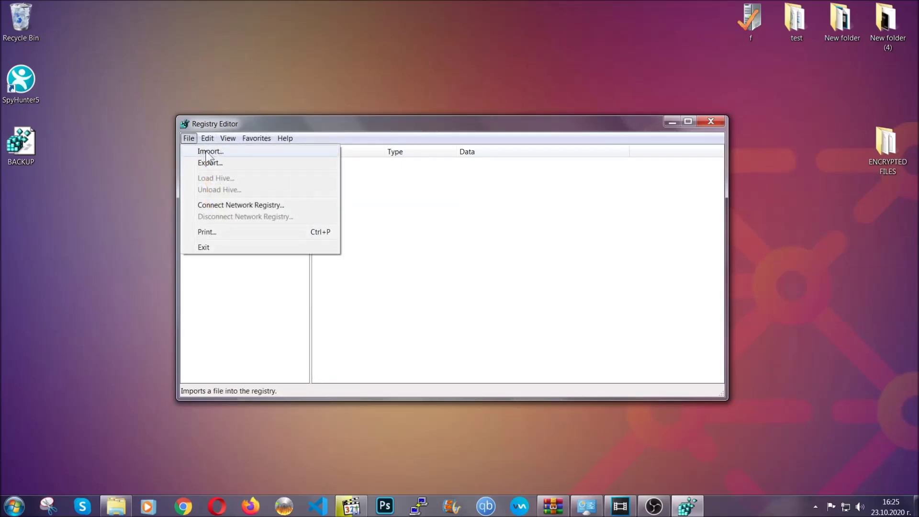
{"action": "left_click", "coordinate": [189, 139]}
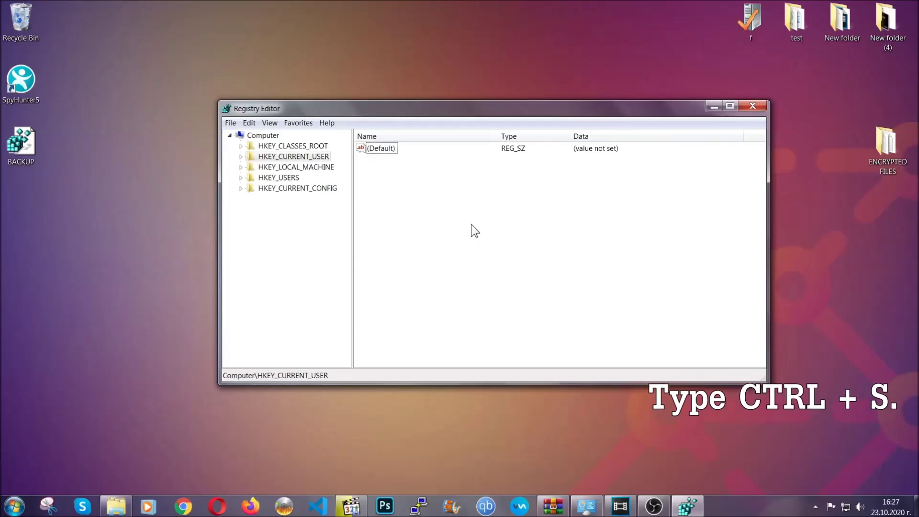
{"action": "key", "text": "ctrl+f"}
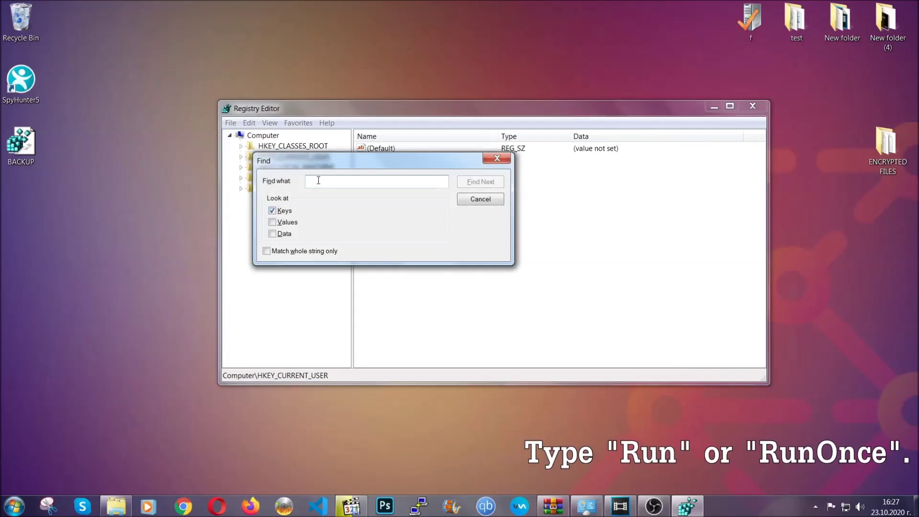
{"action": "type", "text": "RunO"}
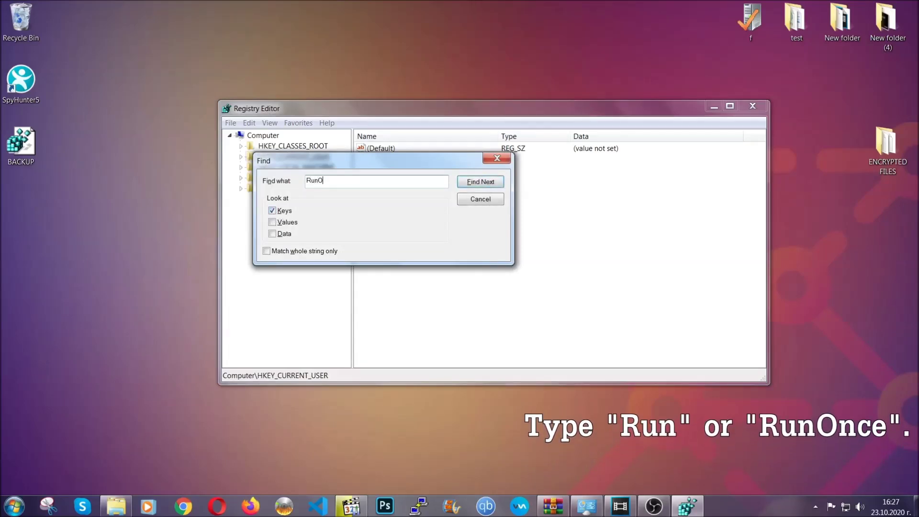
{"action": "type", "text": "nce"}
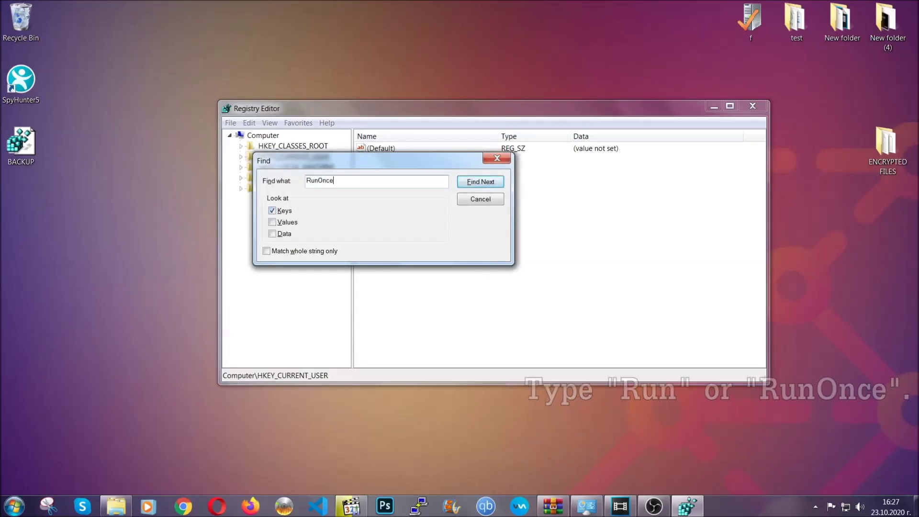
{"action": "left_click", "coordinate": [490, 183]}
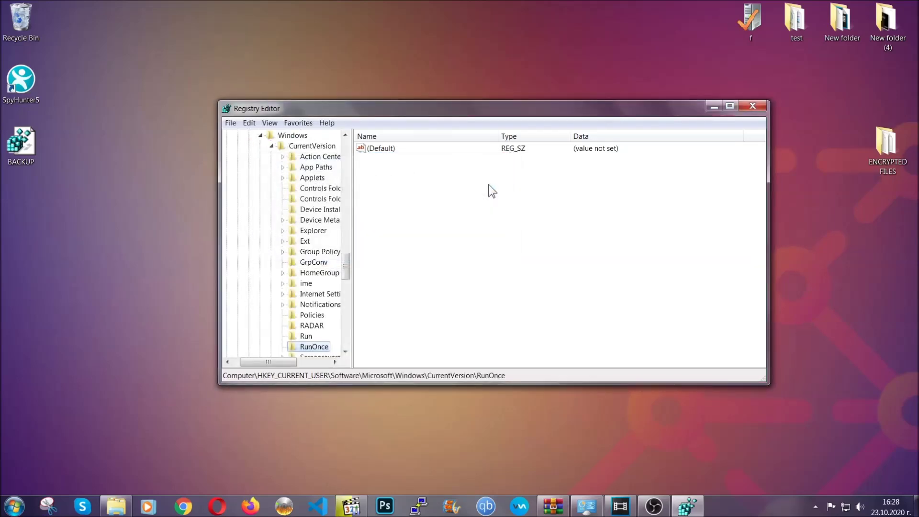
- Delete the THE VIRUS value from the Run key, then close Registry Editor
{"action": "left_click_drag", "start_coordinate": [350, 262], "coordinate": [349, 277]}
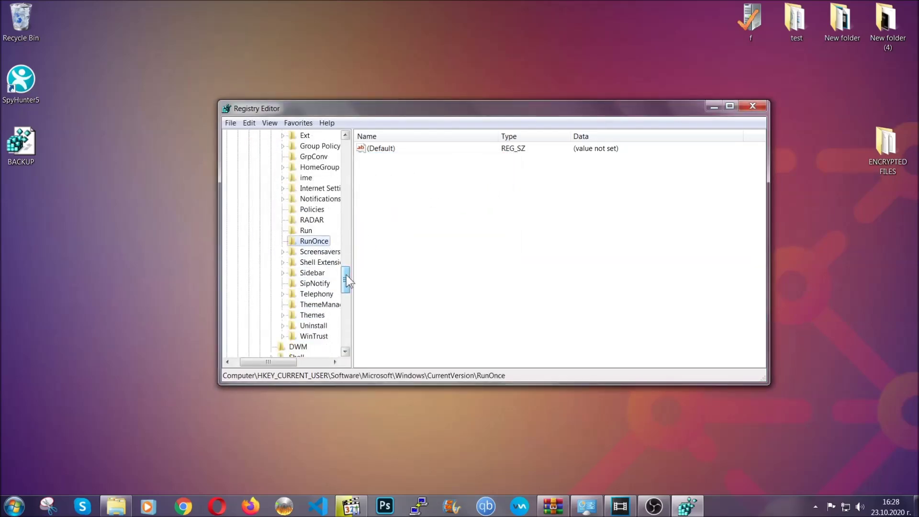
{"action": "left_click", "coordinate": [306, 230]}
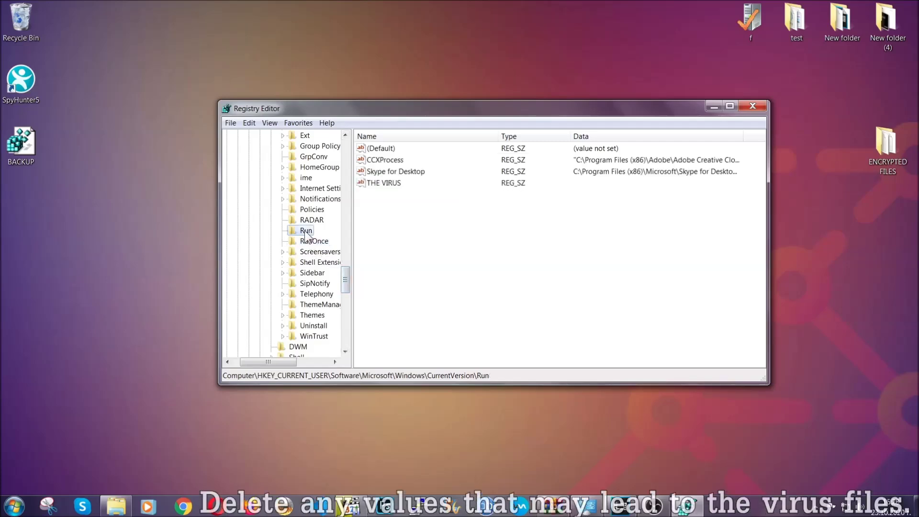
{"action": "left_click", "coordinate": [377, 185]}
{"action": "right_click", "coordinate": [378, 186]}
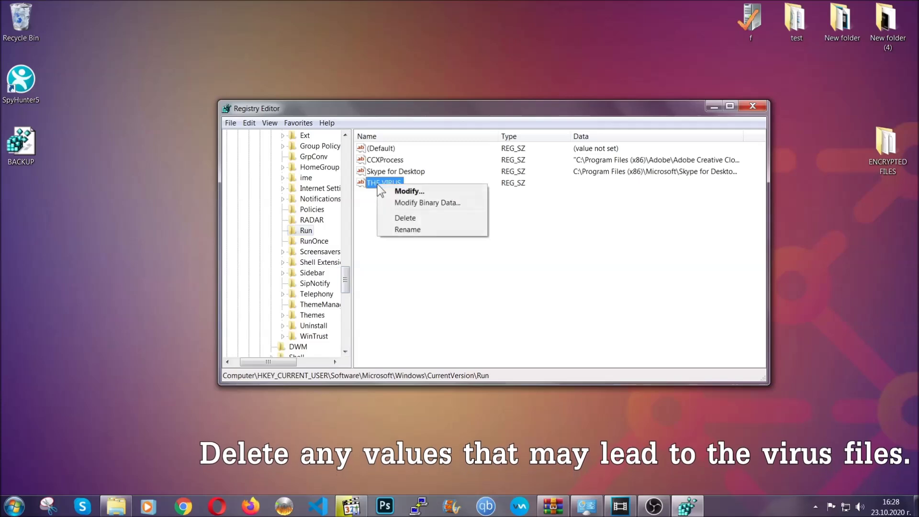
{"action": "left_click", "coordinate": [397, 218]}
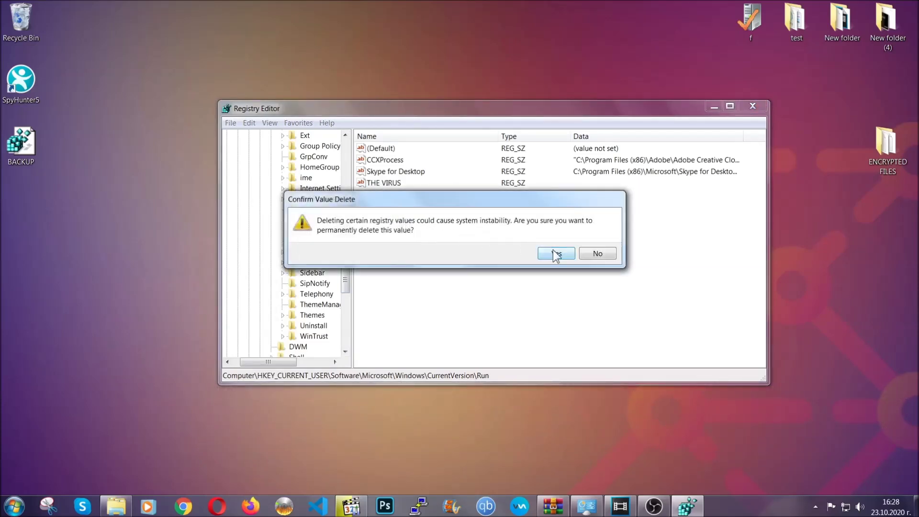
{"action": "left_click", "coordinate": [554, 253]}
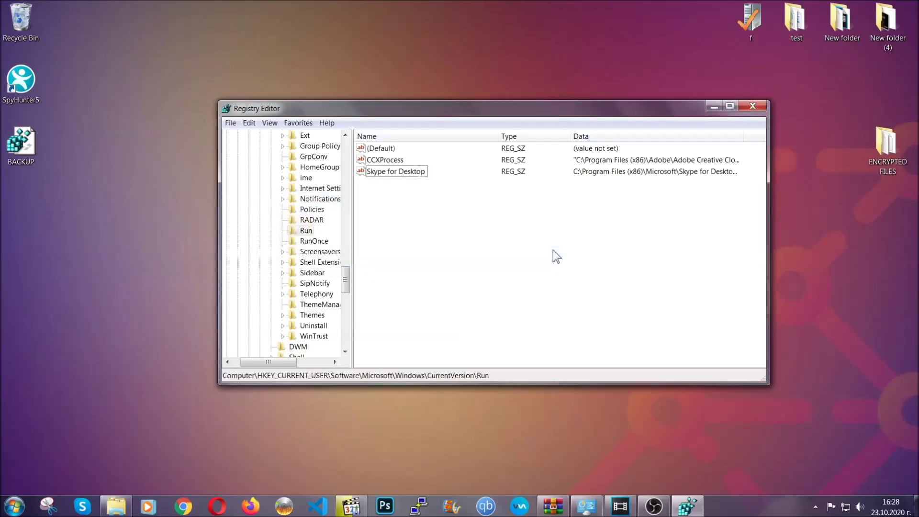
{"action": "left_click", "coordinate": [761, 104]}
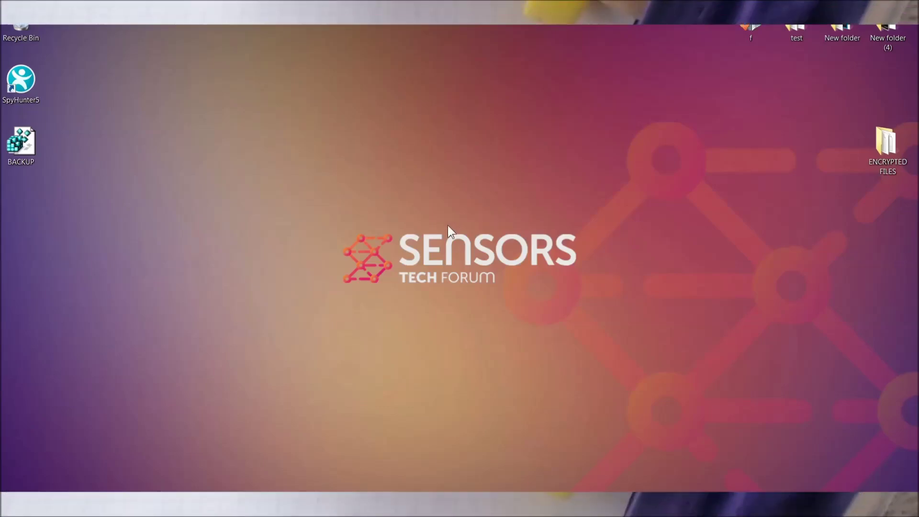